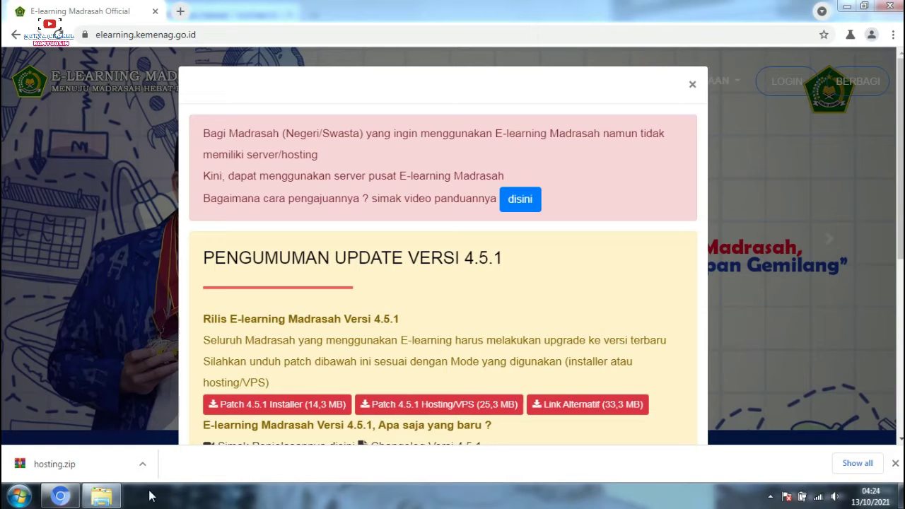
# - Check the Downloads folder for the downloaded hosting patch archive and return to the browser
pyautogui.click(110, 501)
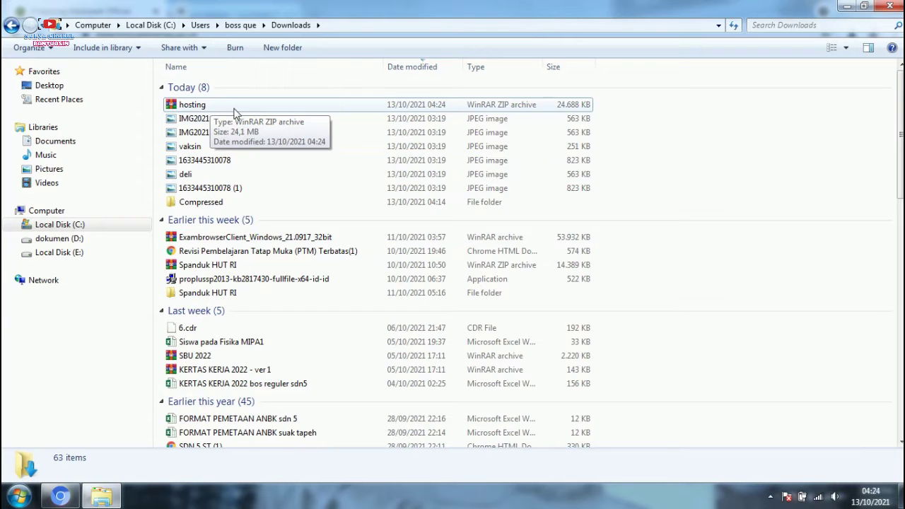
pyautogui.click(892, 7)
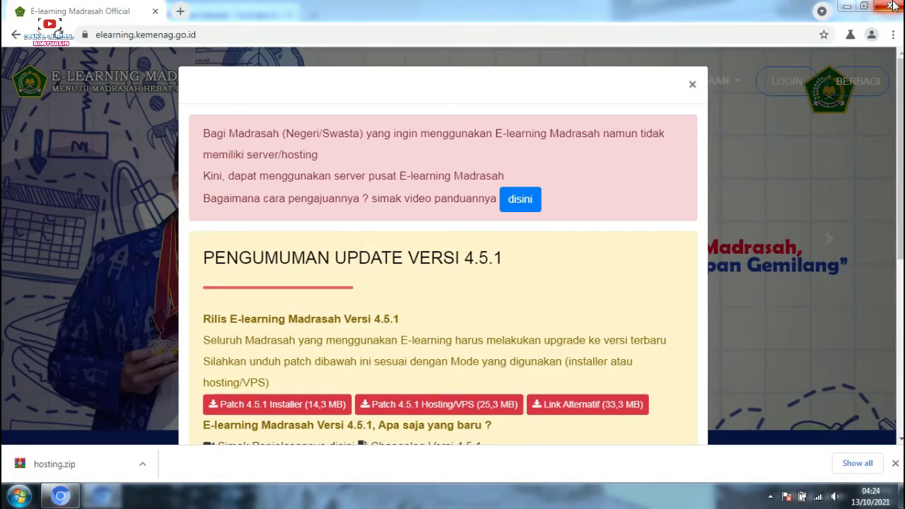
pyautogui.click(403, 12)
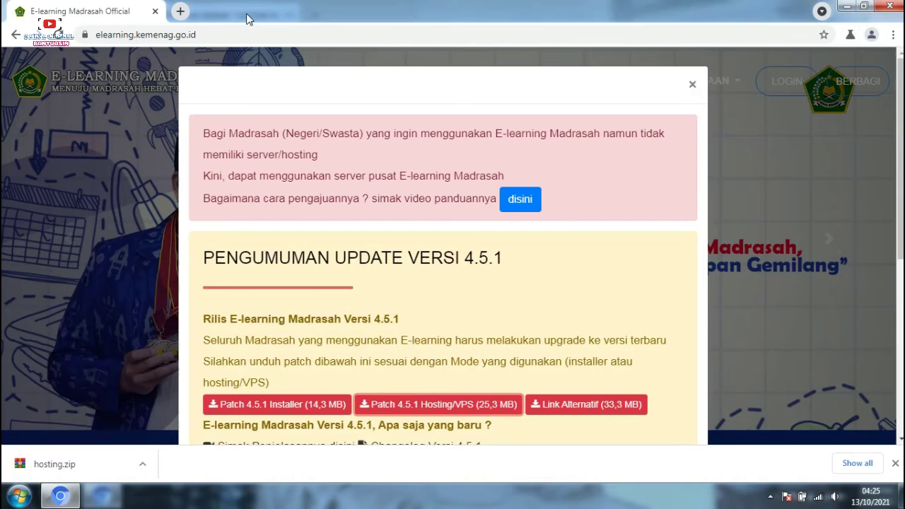
# - Open elearning.mansatubanyuasin.sch.id in a new browser tab, reloading the address if it stalls
pyautogui.click(181, 12)
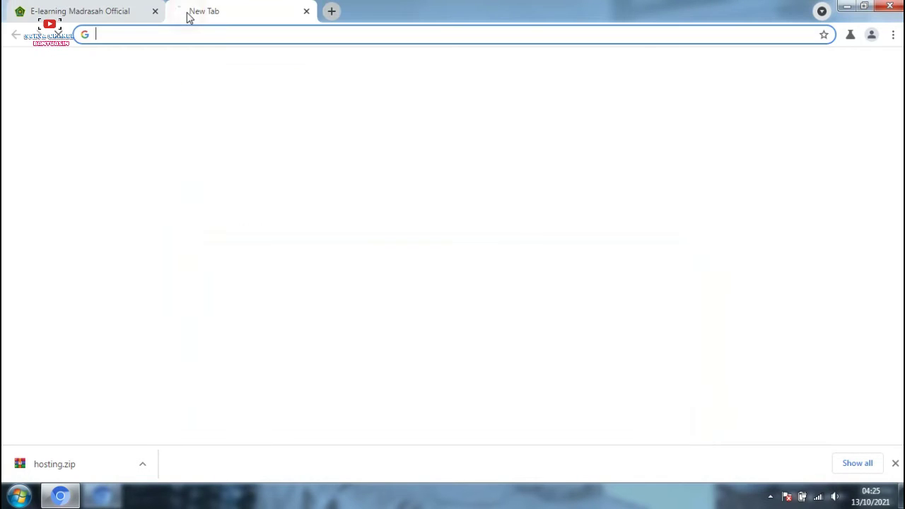
pyautogui.write('elearning.mansatubanyuasin.sch.id')
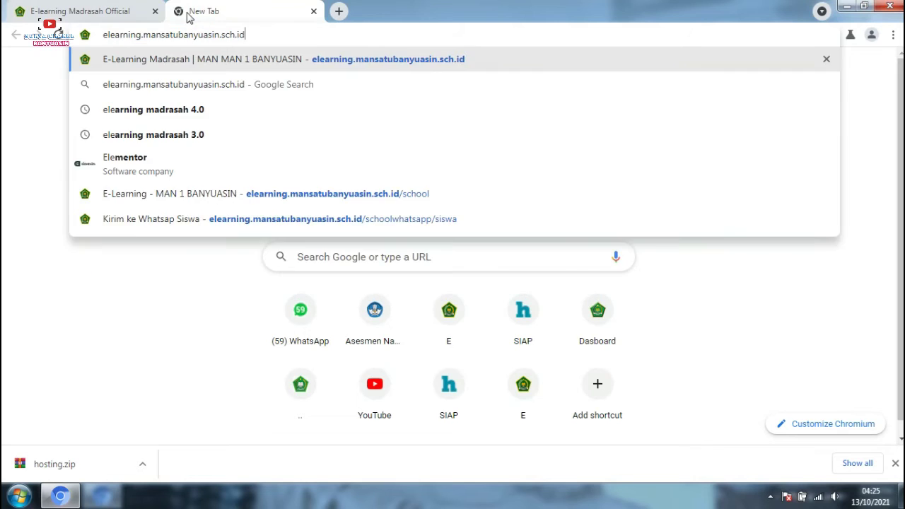
pyautogui.press('Return')
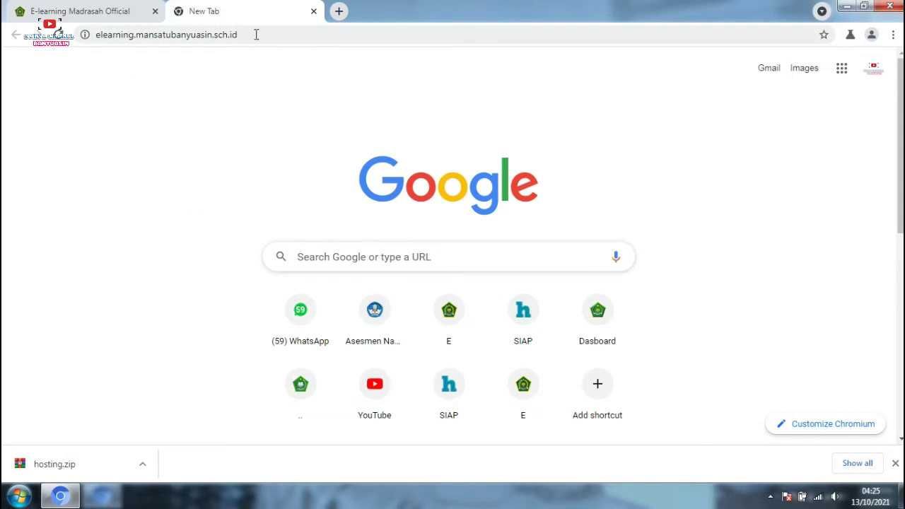
pyautogui.click(60, 35)
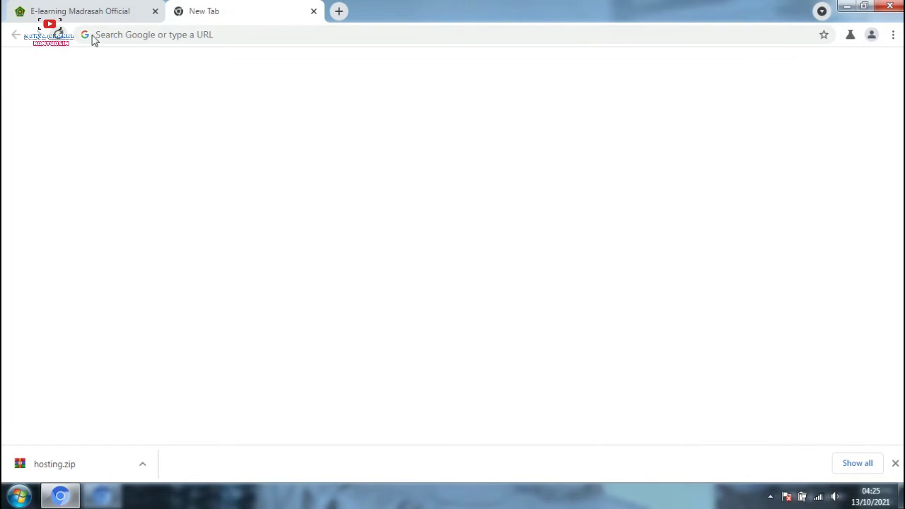
pyautogui.click(160, 36)
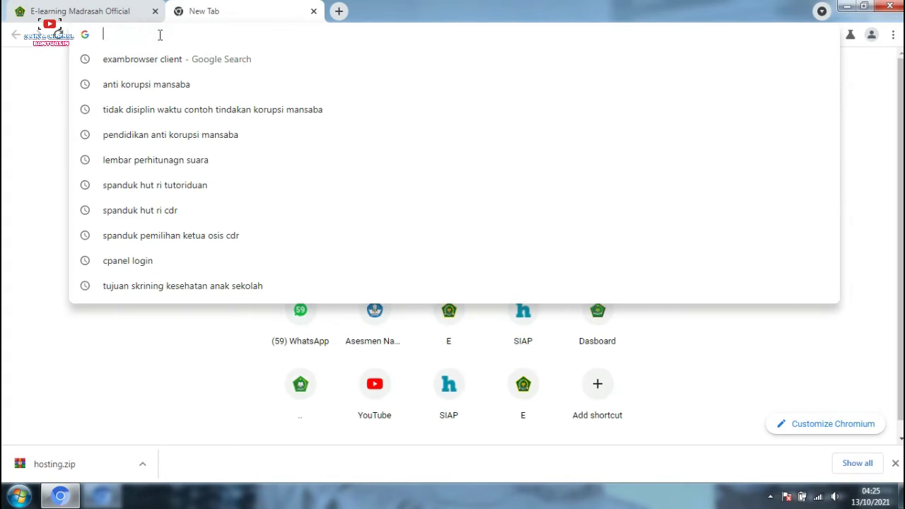
pyautogui.write('elea')
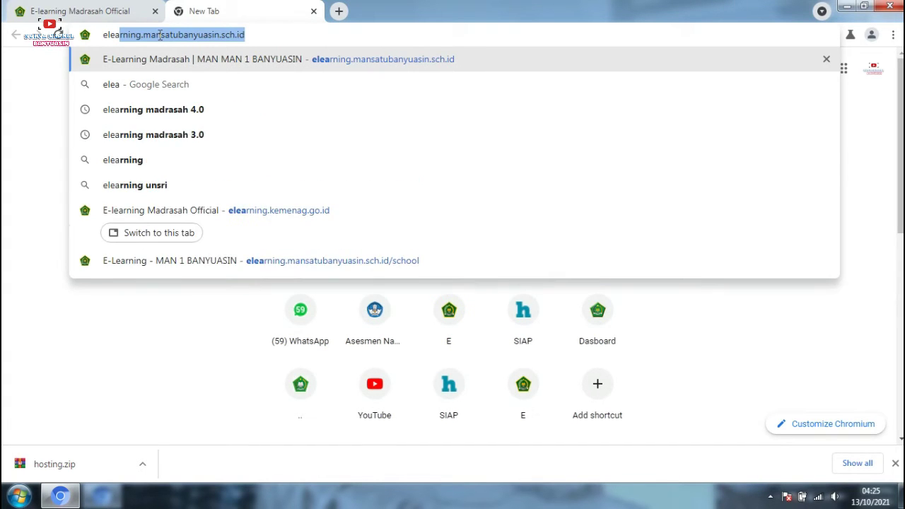
pyautogui.press('End')
pyautogui.press('Return')
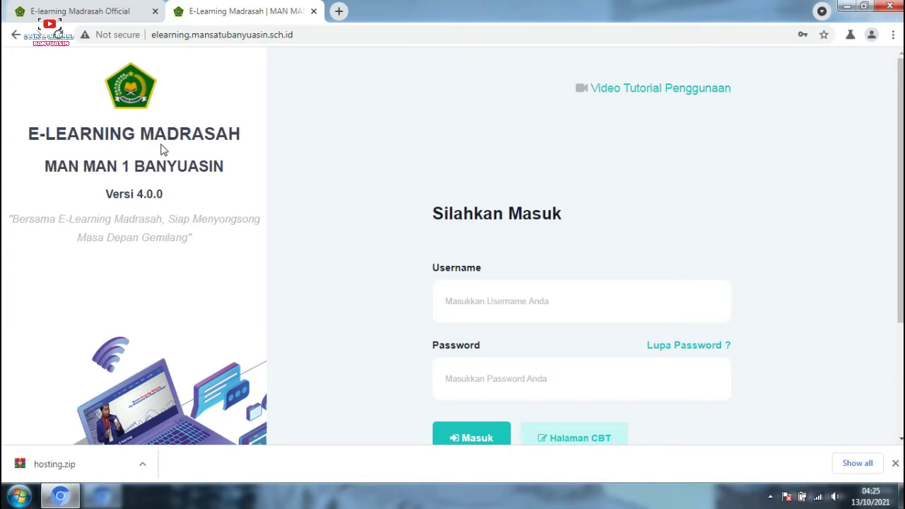
# - Open the cPanel login at mansatubanyuasin.sch.id:2083 in a new tab and log in with the prefilled credentials
pyautogui.click(340, 12)
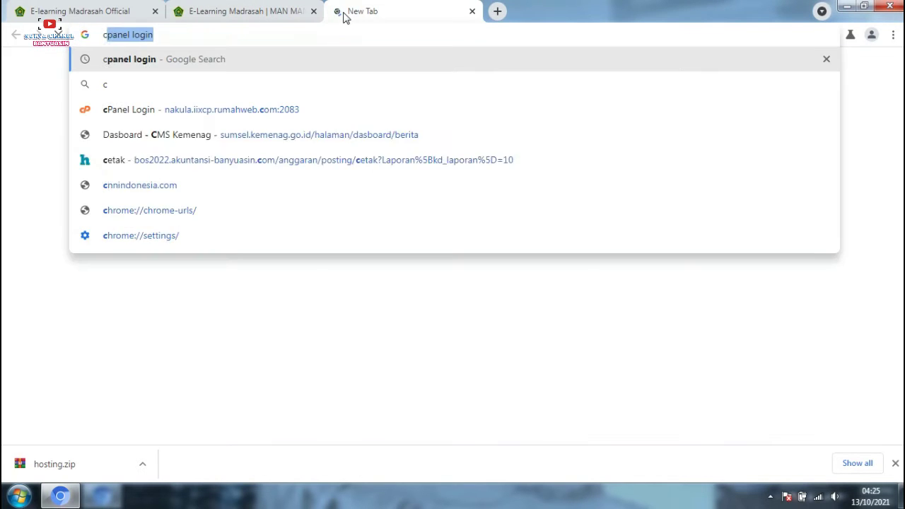
pyautogui.write('cpanel')
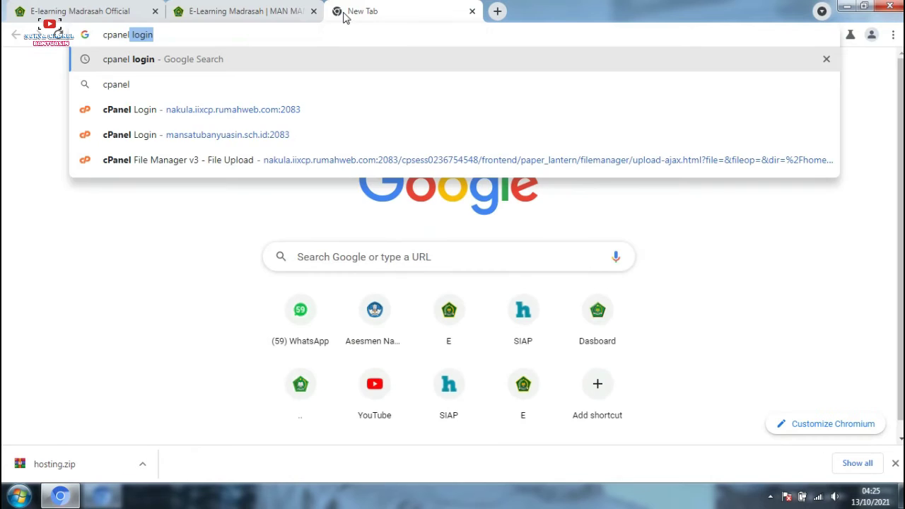
pyautogui.click(269, 209)
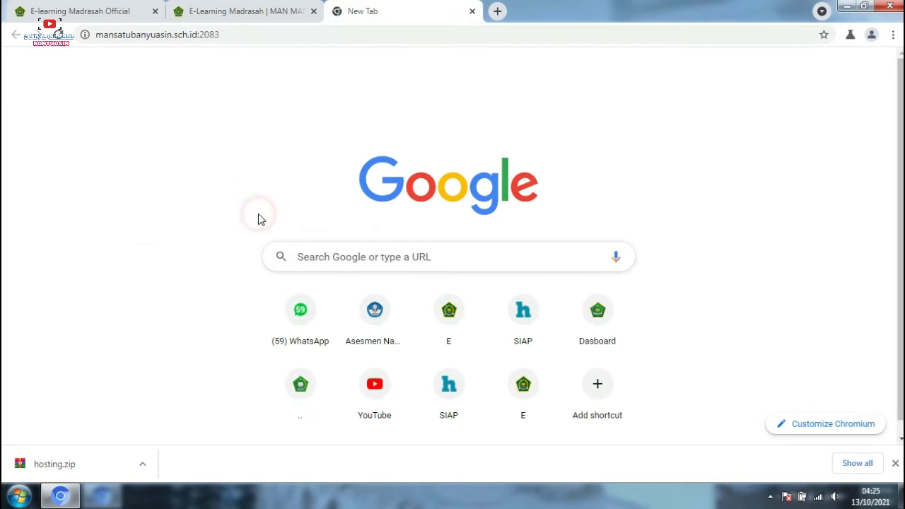
pyautogui.click(285, 28)
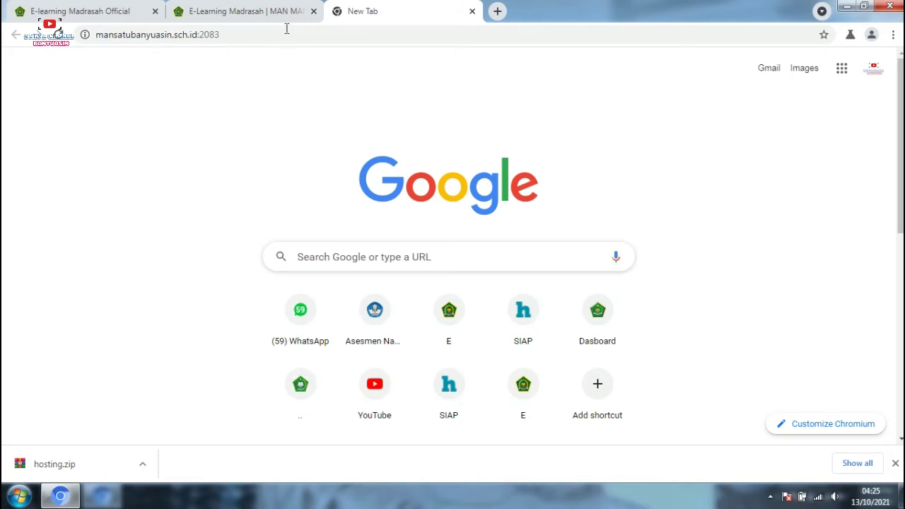
pyautogui.click(58, 34)
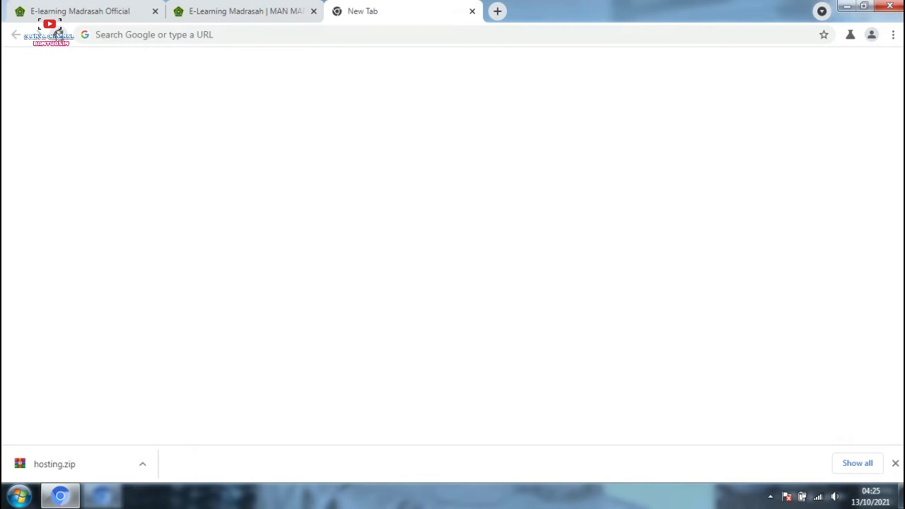
pyautogui.click(170, 32)
pyautogui.write('cpanel login')
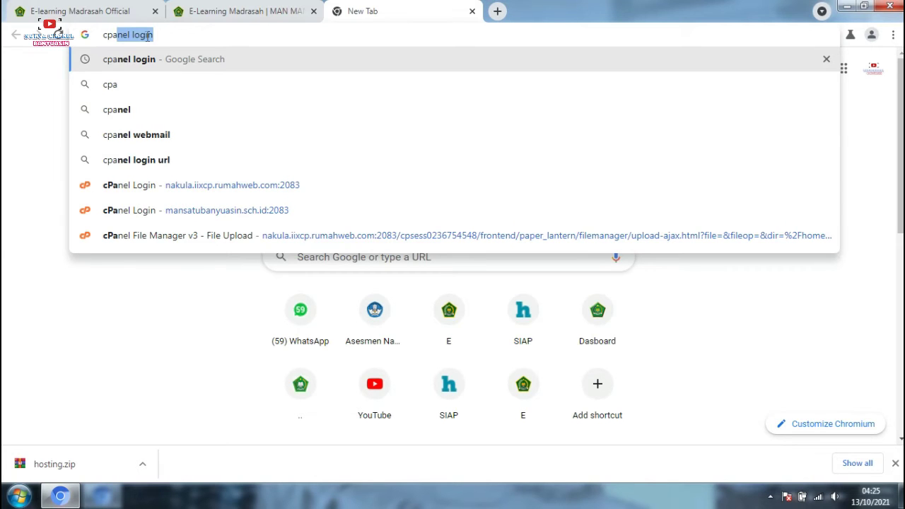
pyautogui.click(156, 210)
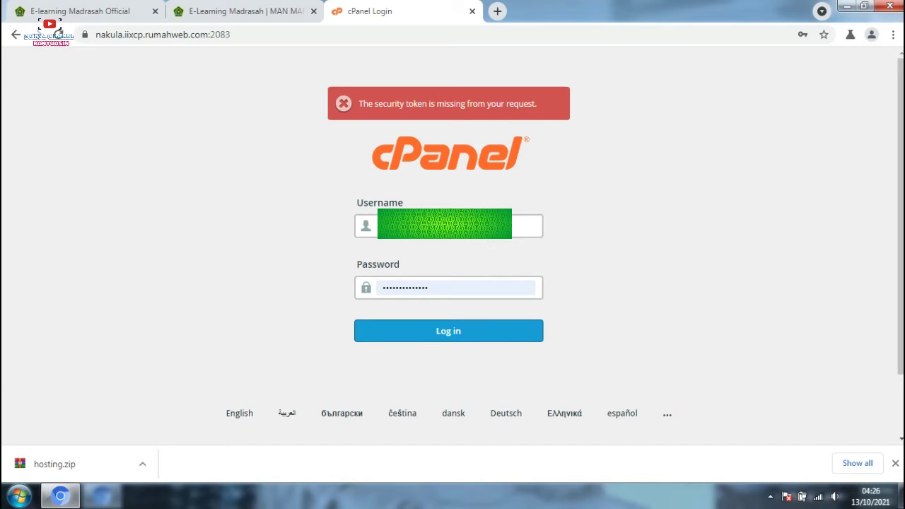
pyautogui.click(460, 335)
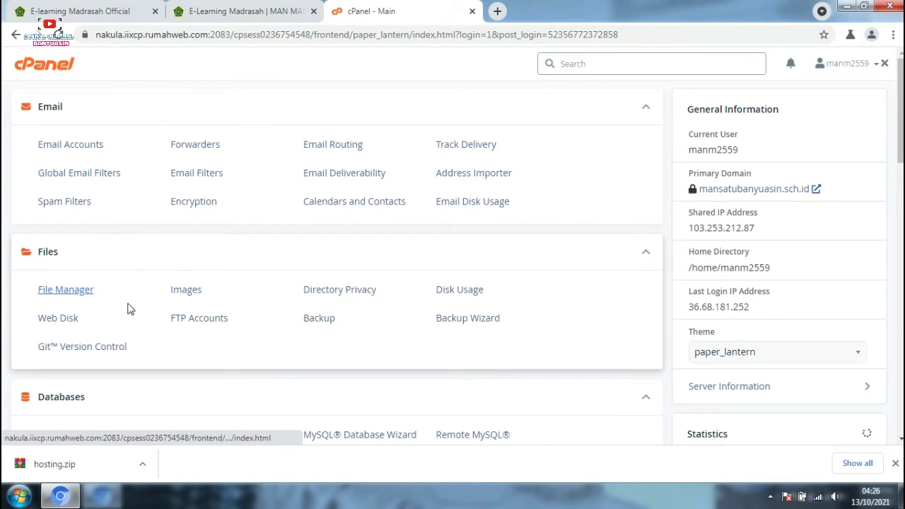
# - Open the cPanel File Manager and go to the elearning folder inside public_html
pyautogui.click(75, 289)
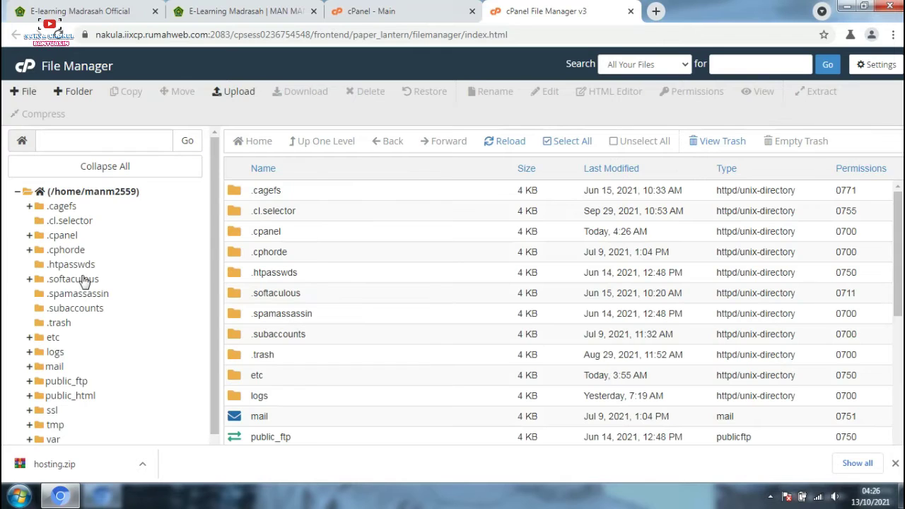
pyautogui.click(78, 398)
pyautogui.click(92, 335)
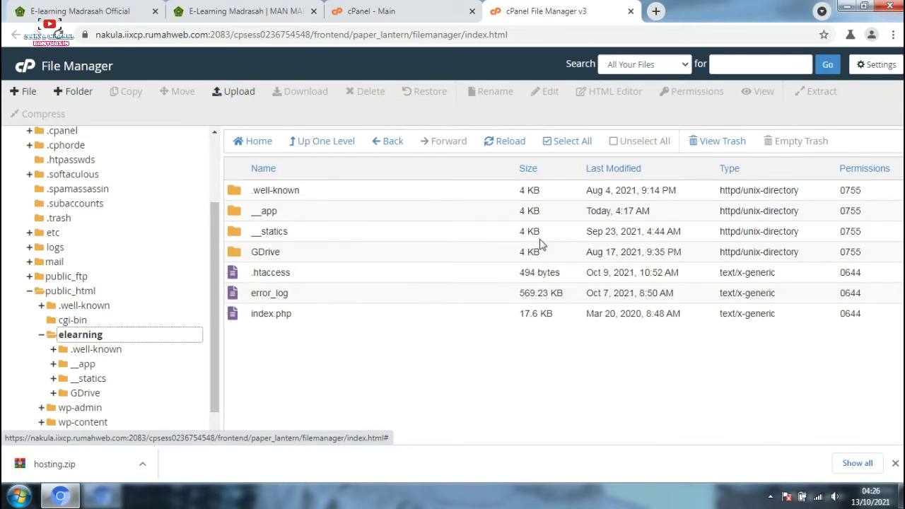
# - Upload hosting.zip from Downloads to public_html/elearning and return to that folder's file list
pyautogui.click(239, 92)
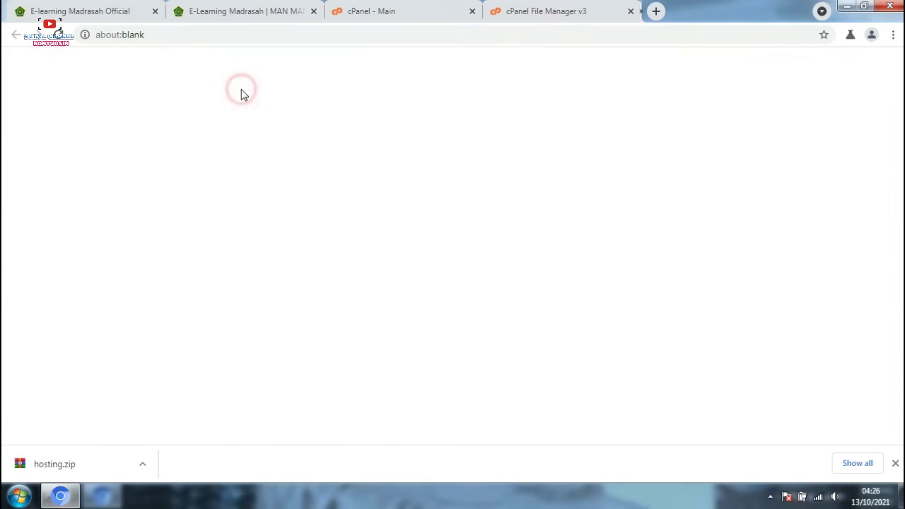
pyautogui.click(437, 284)
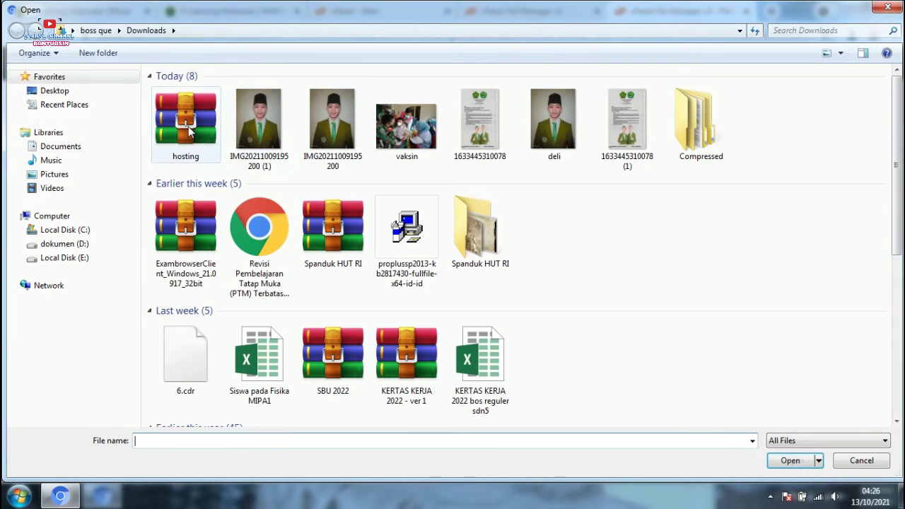
pyautogui.click(189, 122)
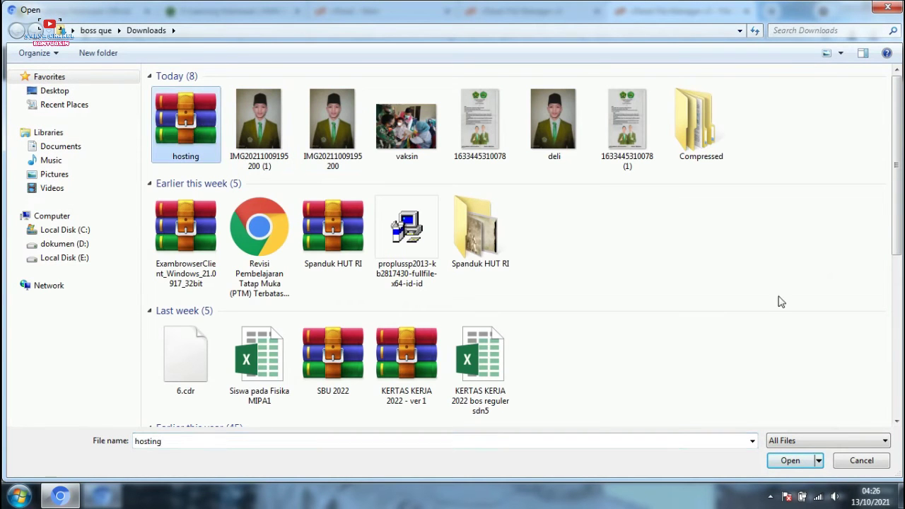
pyautogui.click(793, 462)
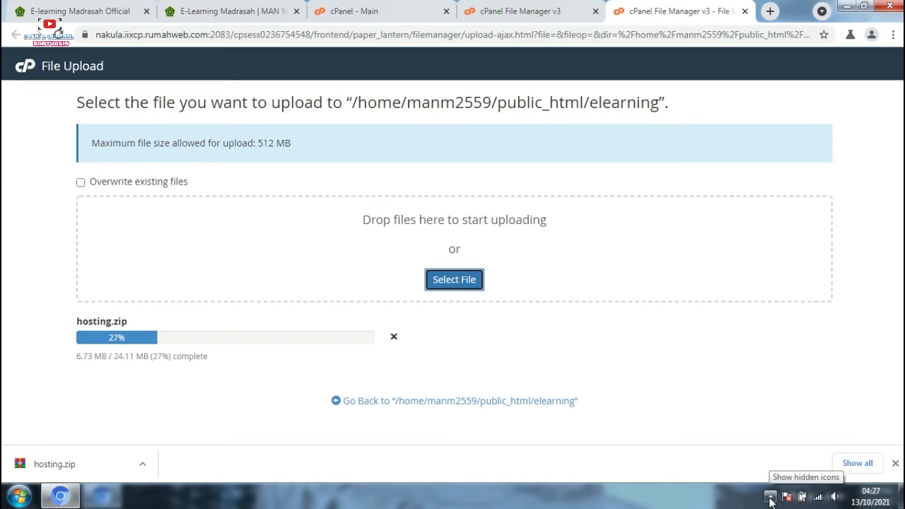
pyautogui.click(770, 497)
pyautogui.click(770, 497)
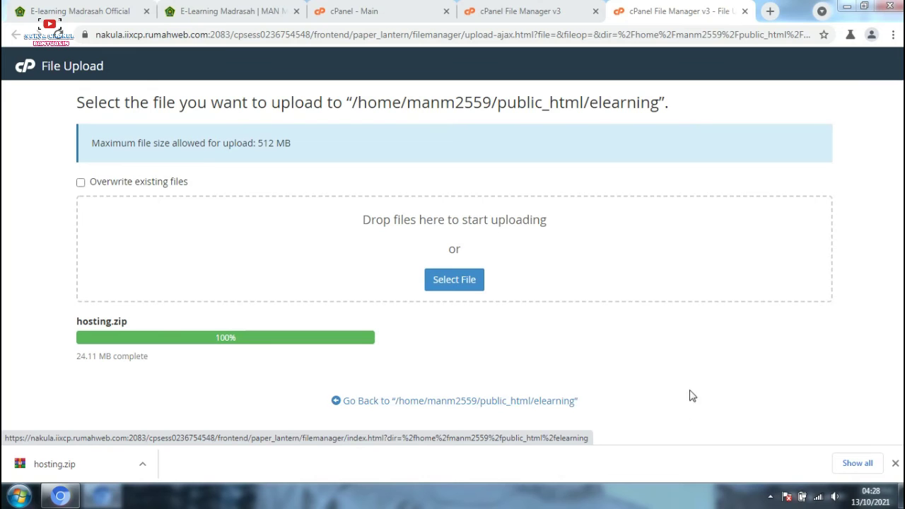
pyautogui.click(450, 403)
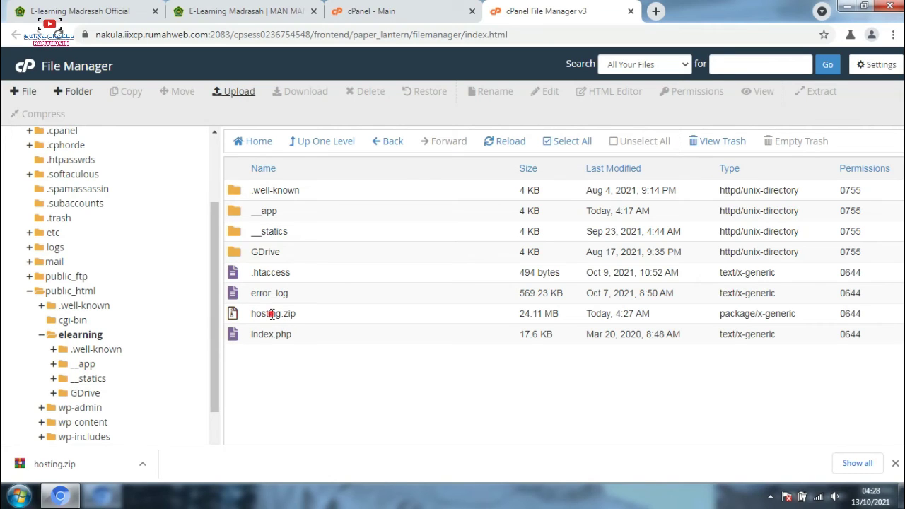
# - Extract hosting.zip into /public_html/elearning and close the extraction results
pyautogui.click(272, 315)
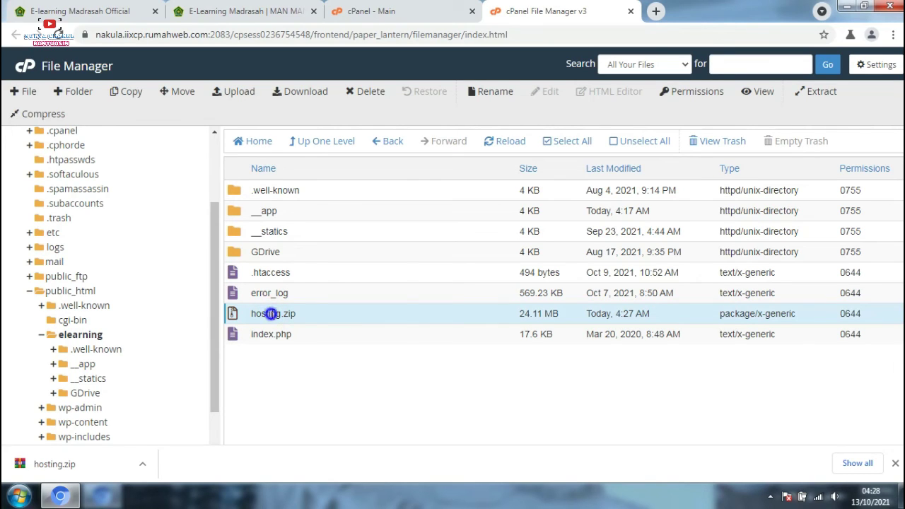
pyautogui.rightClick(272, 317)
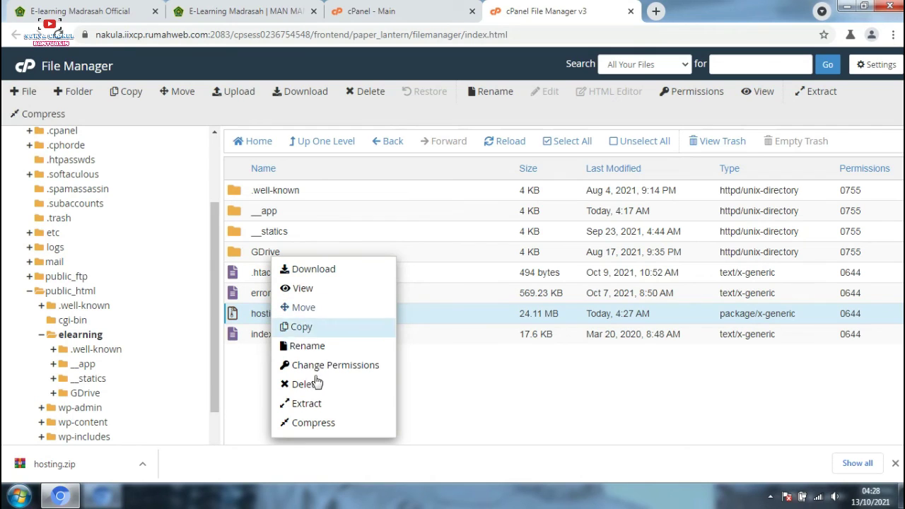
pyautogui.click(316, 404)
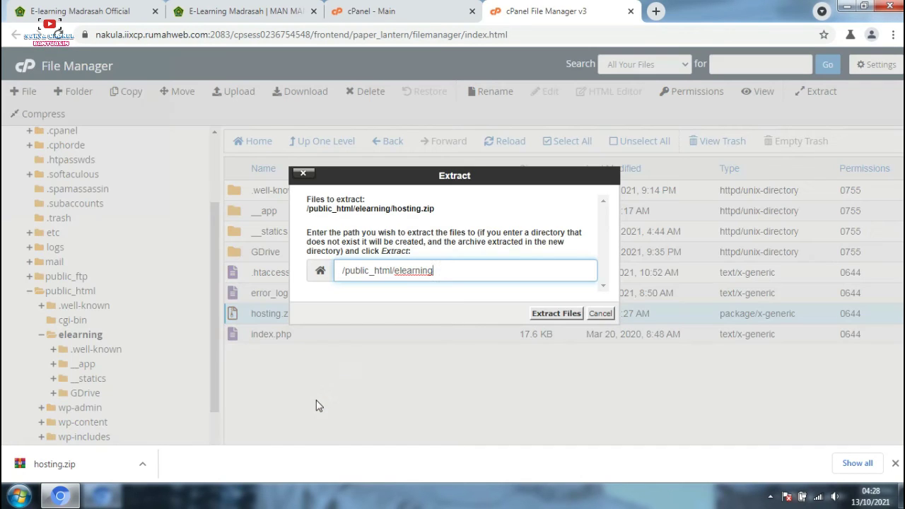
pyautogui.click(557, 315)
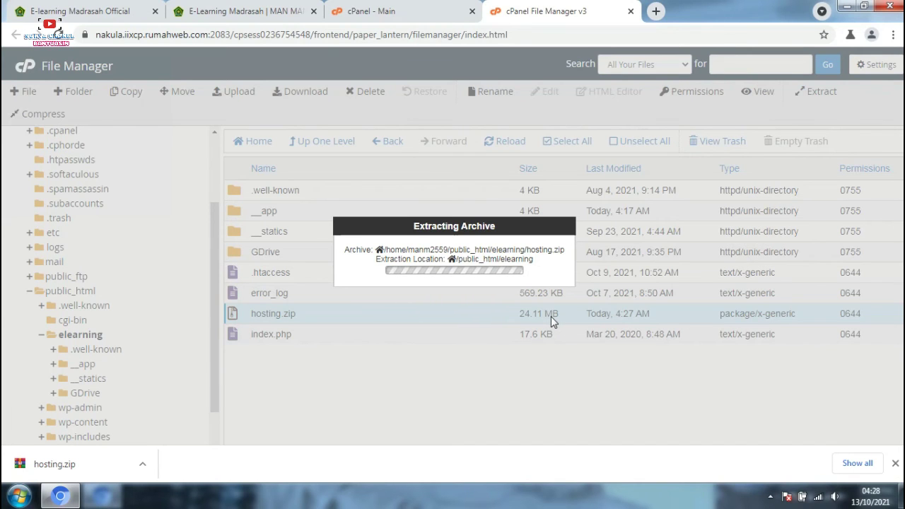
pyautogui.click(667, 381)
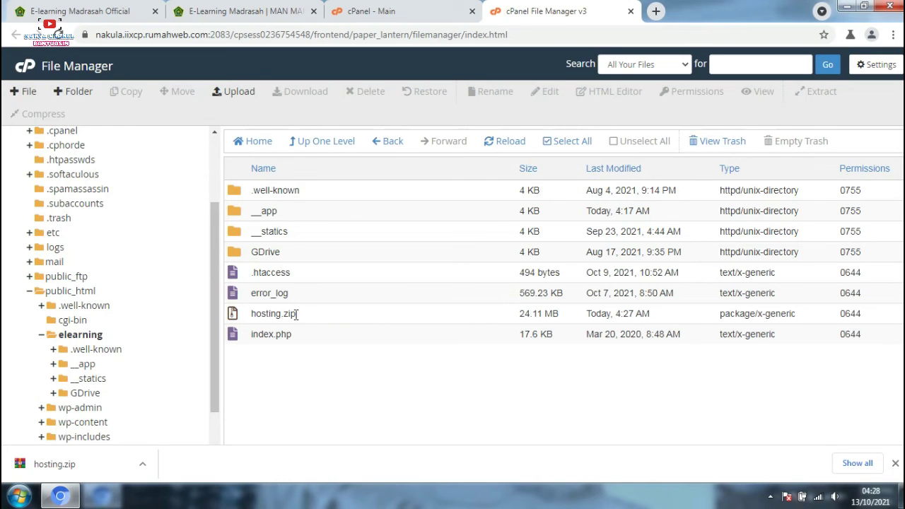
# - Permanently delete hosting.zip from the elearning folder, skipping the trash
pyautogui.click(293, 315)
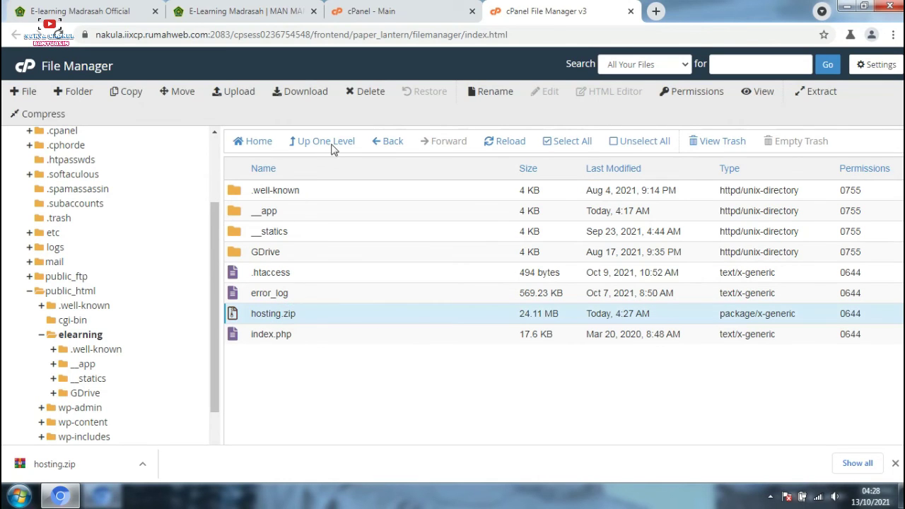
pyautogui.click(366, 98)
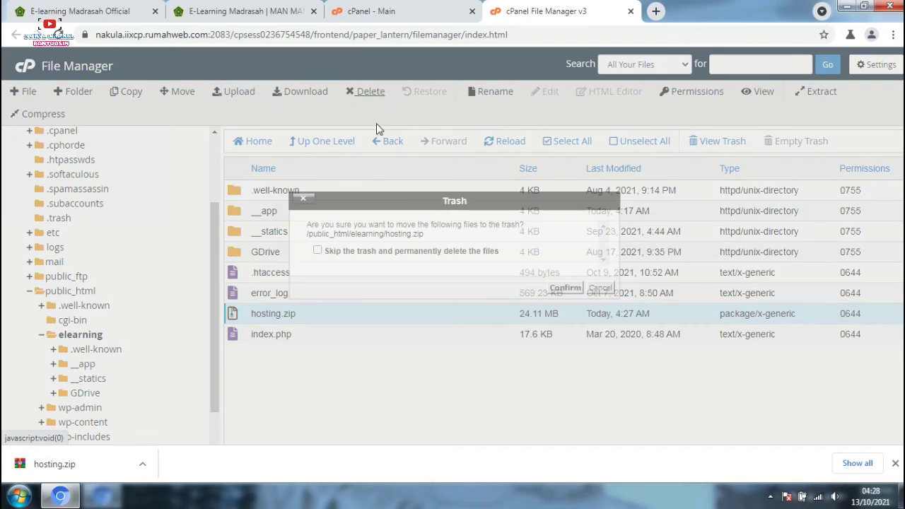
pyautogui.click(427, 251)
pyautogui.click(566, 287)
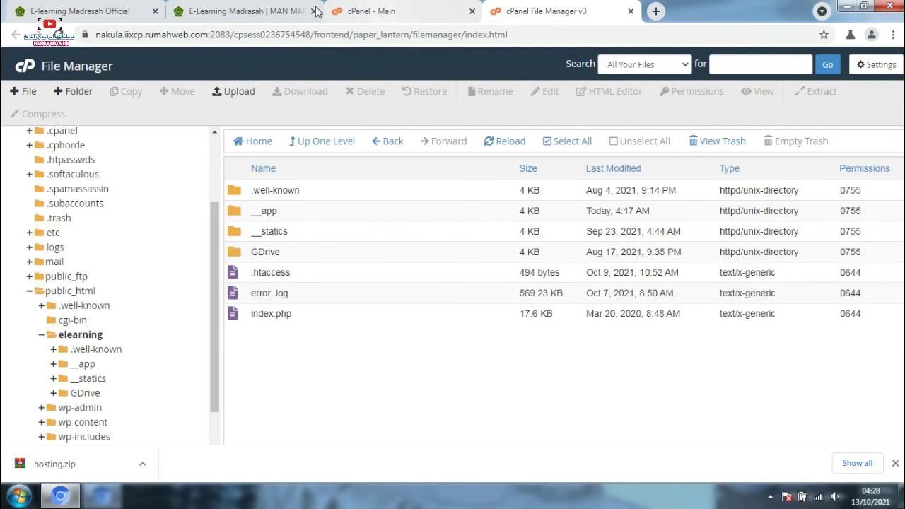
# - Reload the school's E-Learning Madrasah login page and check the version number displayed there
pyautogui.click(264, 11)
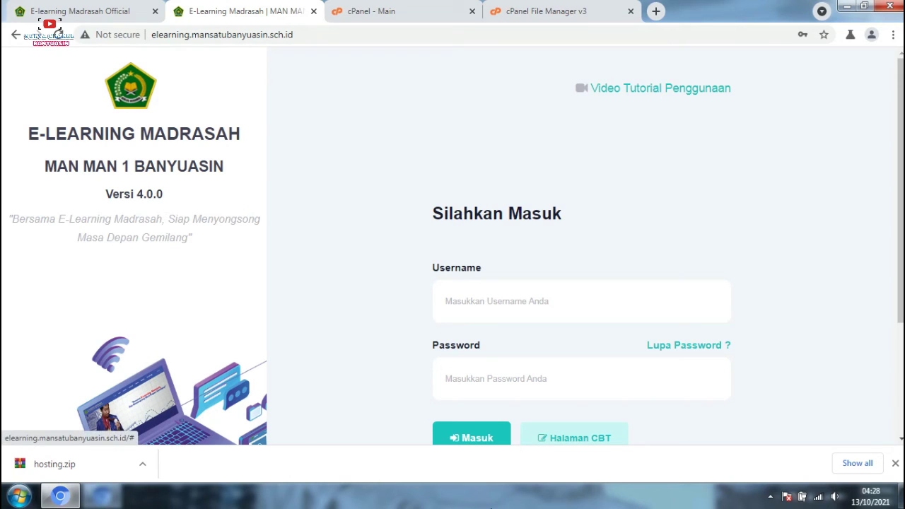
pyautogui.click(58, 35)
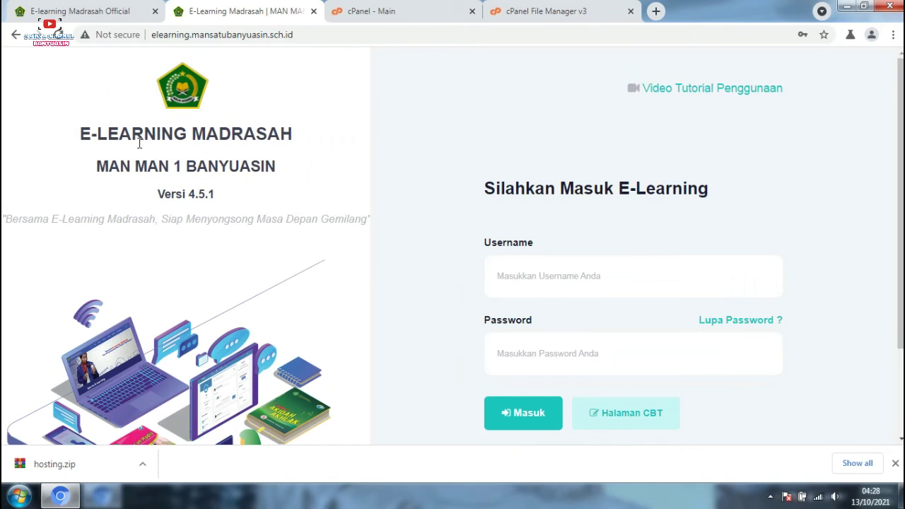
pyautogui.scroll(-1, 183, 189)
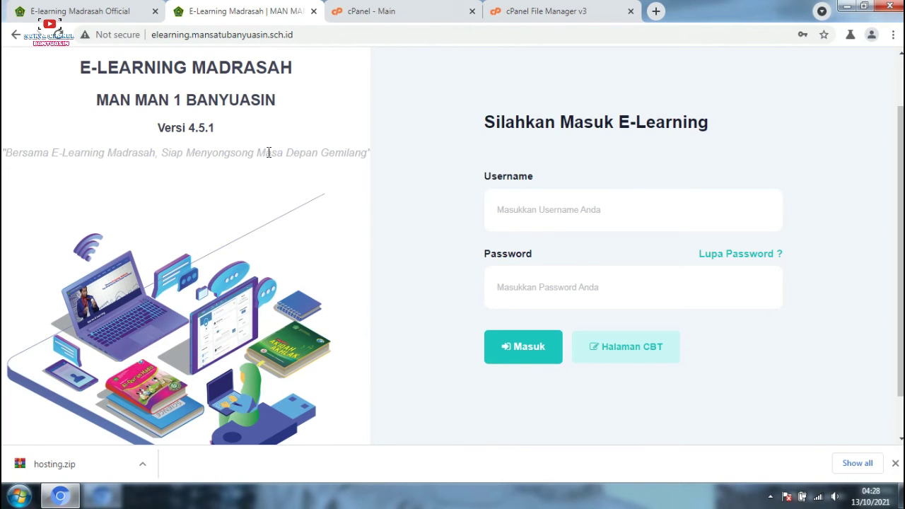
pyautogui.scroll(1, 331, 167)
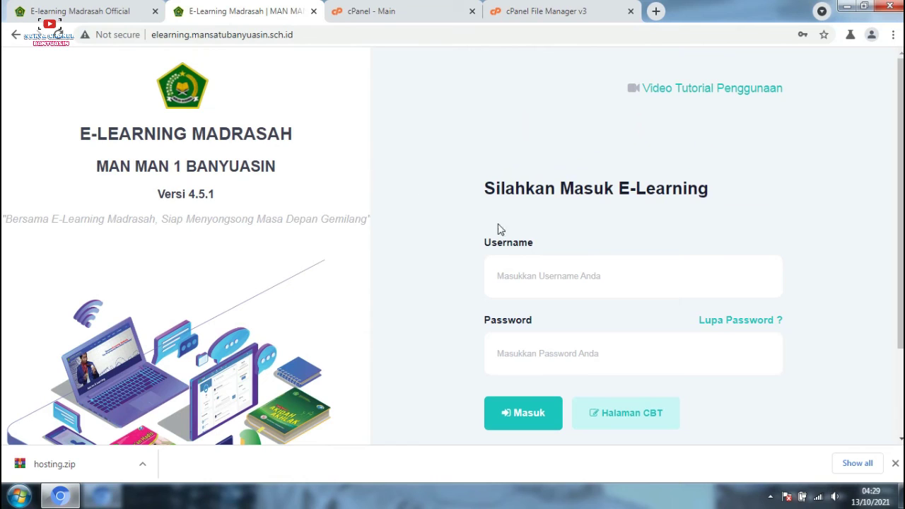
# - Sign in to E-Learning Madrasah with the saved administrator username and password, and look through the dashboard's navigation menu
pyautogui.click(596, 278)
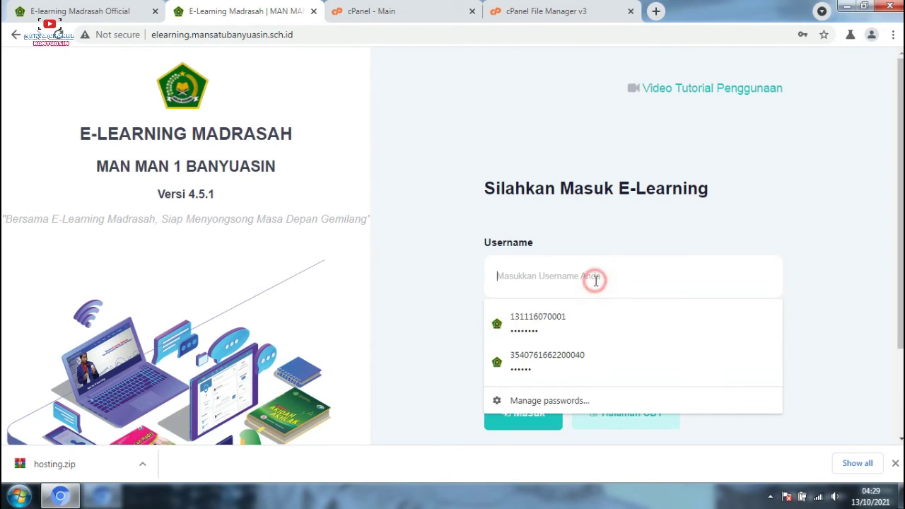
pyautogui.click(570, 321)
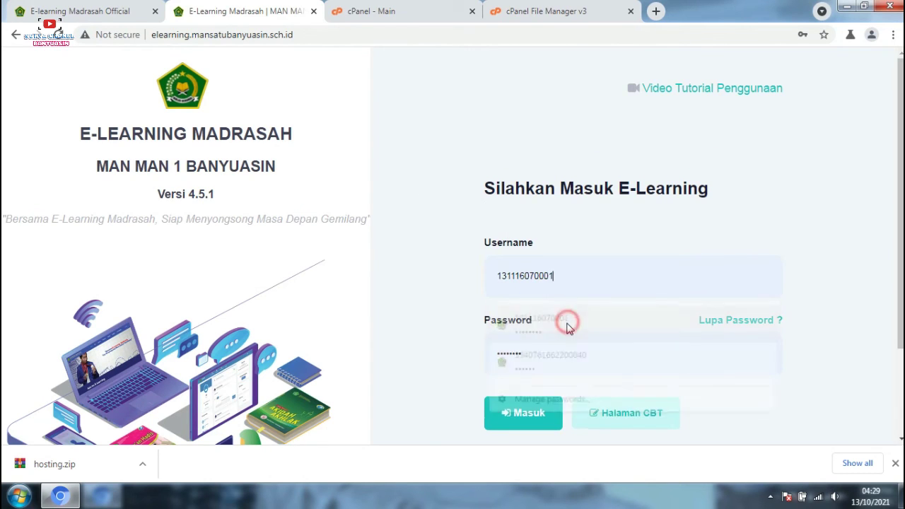
pyautogui.click(526, 415)
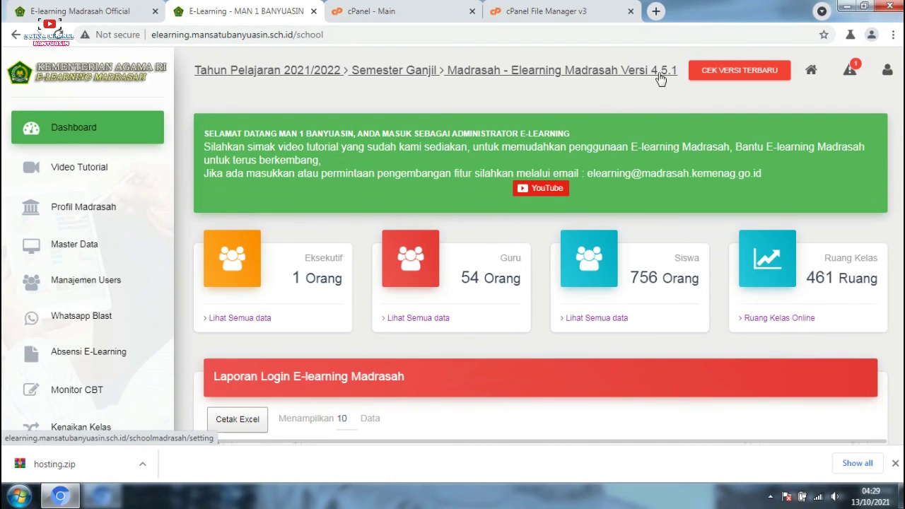
pyautogui.scroll(-5, 63, 236)
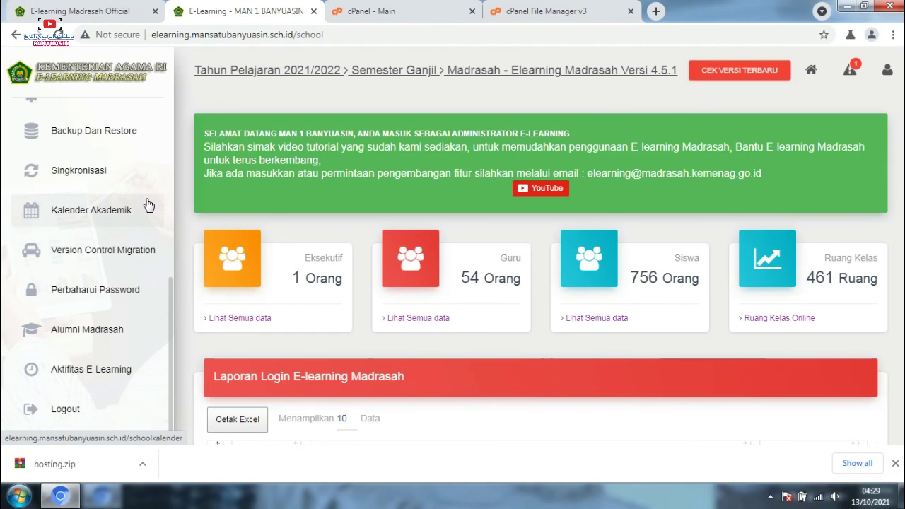
pyautogui.scroll(4, 141, 198)
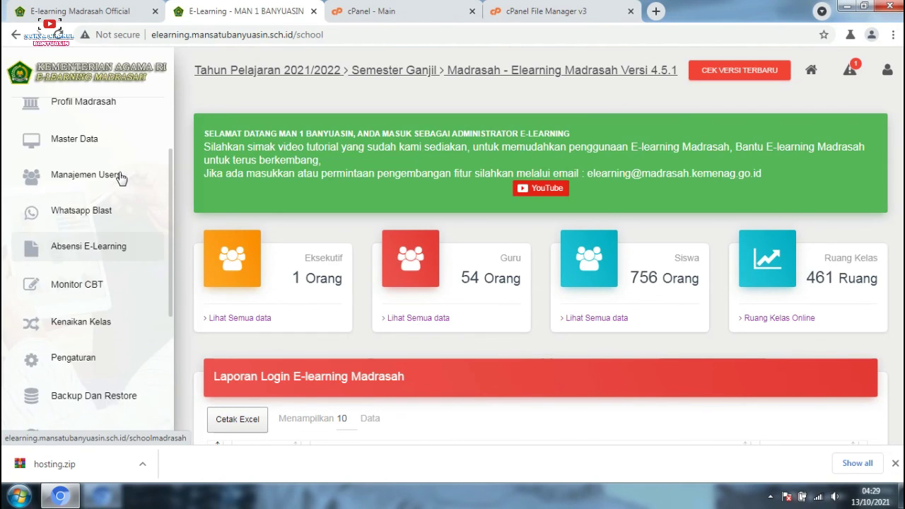
pyautogui.scroll(3, 120, 177)
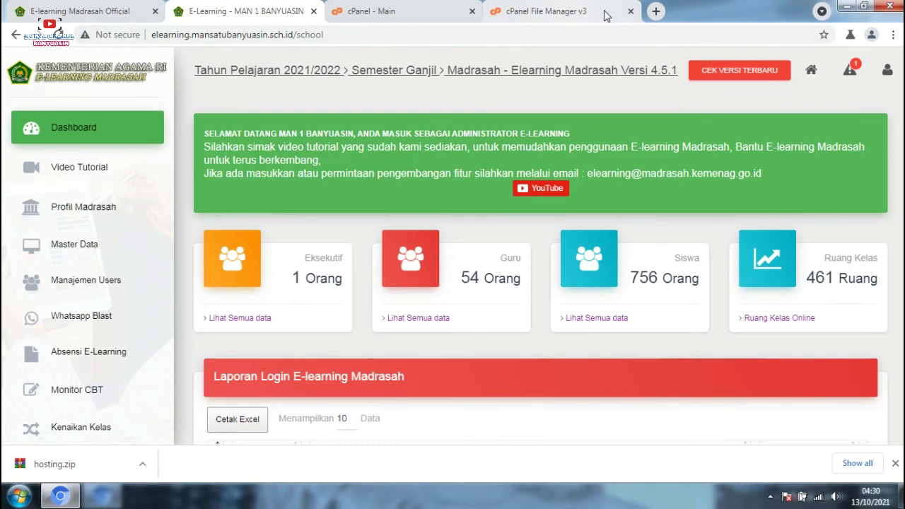
# - Close the cPanel File Manager, cPanel main and E-learning Madrasah Official pages, and close the browser window
pyautogui.click(631, 12)
pyautogui.click(473, 11)
pyautogui.click(156, 12)
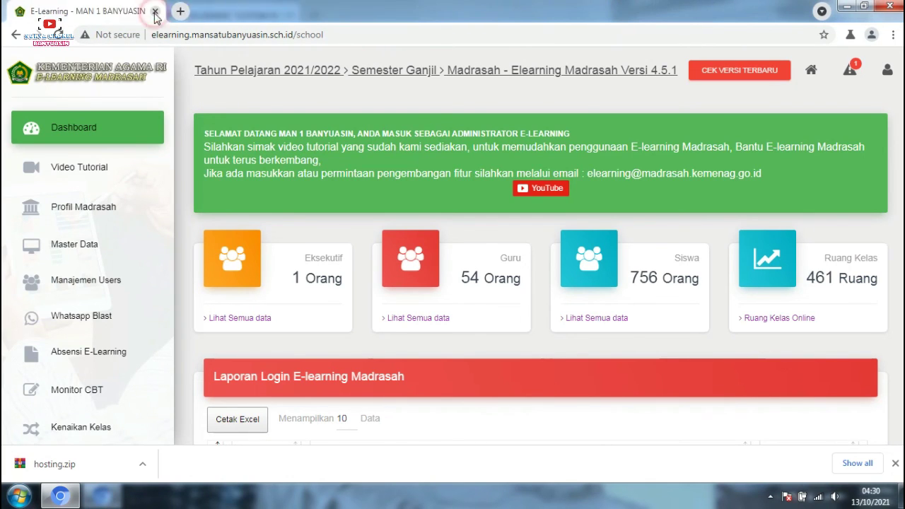
pyautogui.click(892, 7)
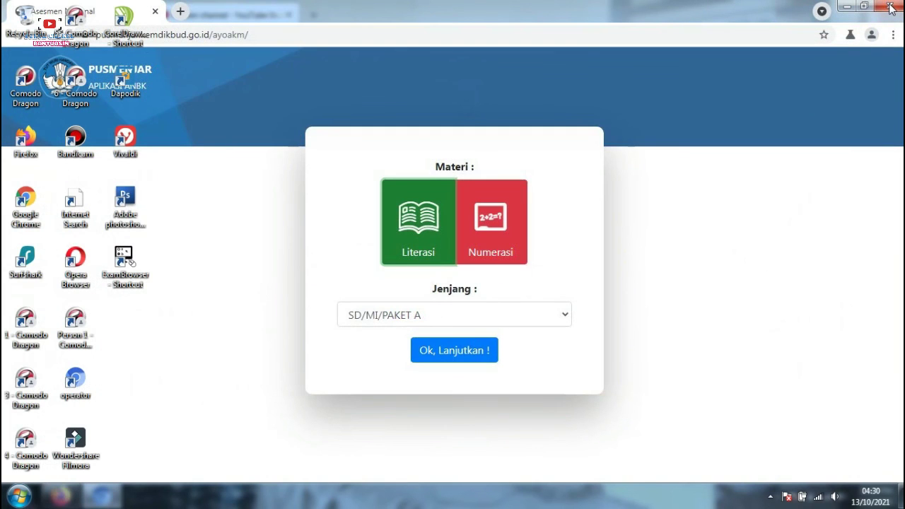